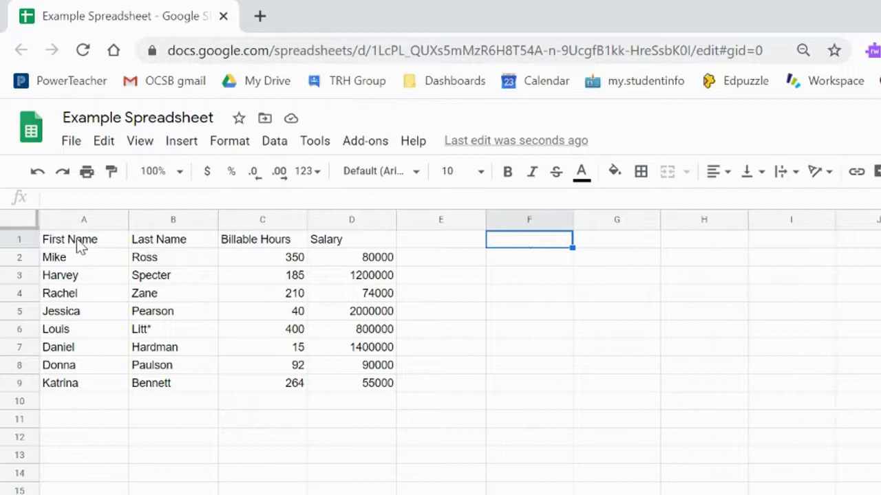
Make the header row A1:D1 bold and give its text a dark blue colour
{"action": "left_click_drag", "start_coordinate": [76, 239], "coordinate": [360, 246]}
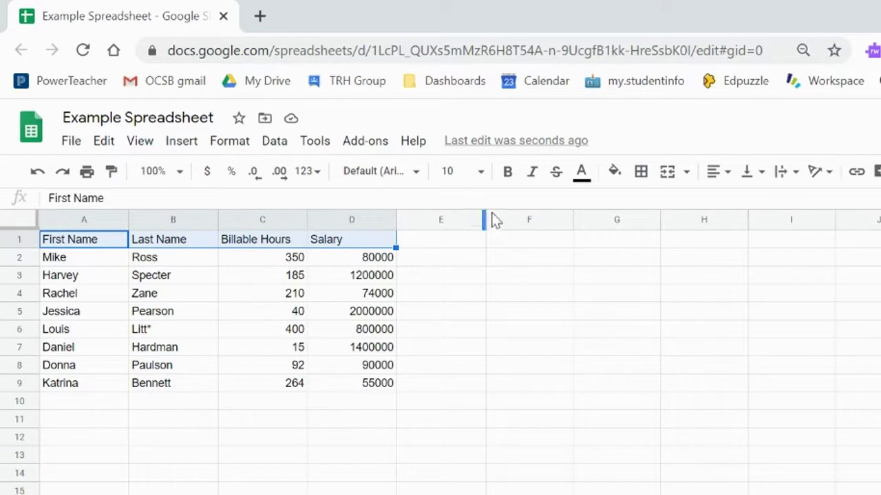
{"action": "left_click", "coordinate": [507, 174]}
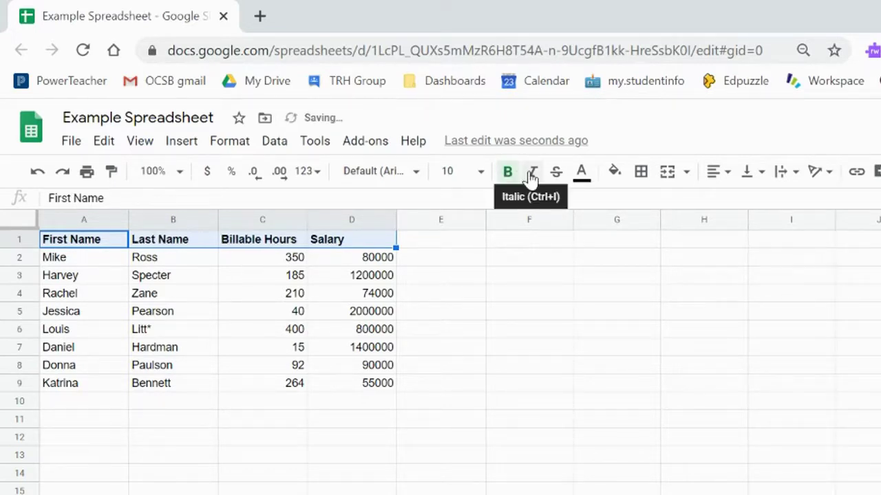
{"action": "left_click", "coordinate": [581, 173]}
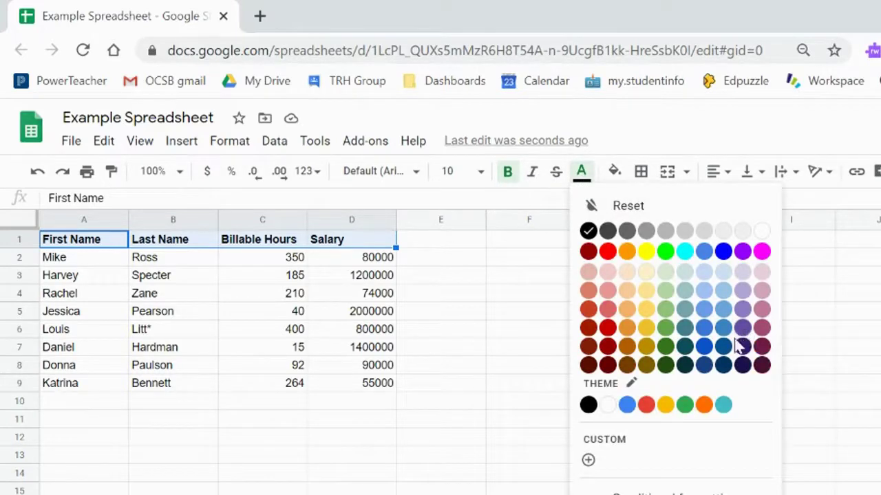
Fill header cells A1:D1 with a light yellow background and center their text horizontally
{"action": "left_click", "coordinate": [615, 172]}
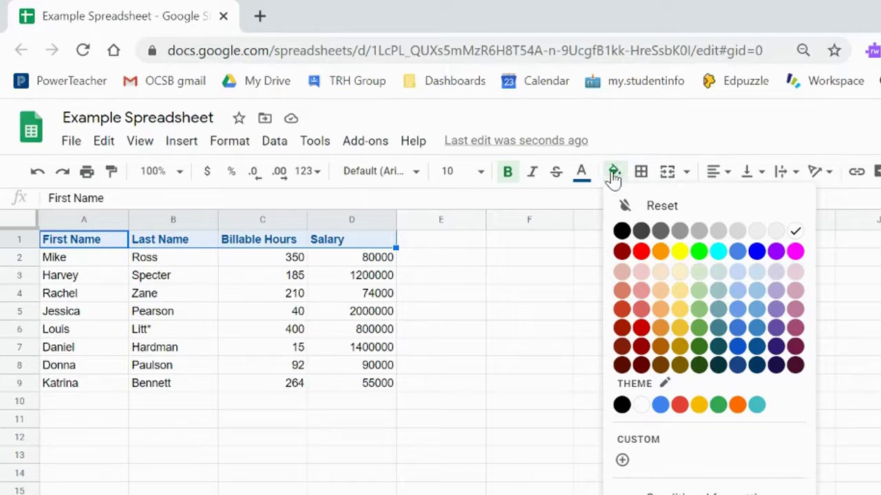
{"action": "left_click", "coordinate": [678, 273]}
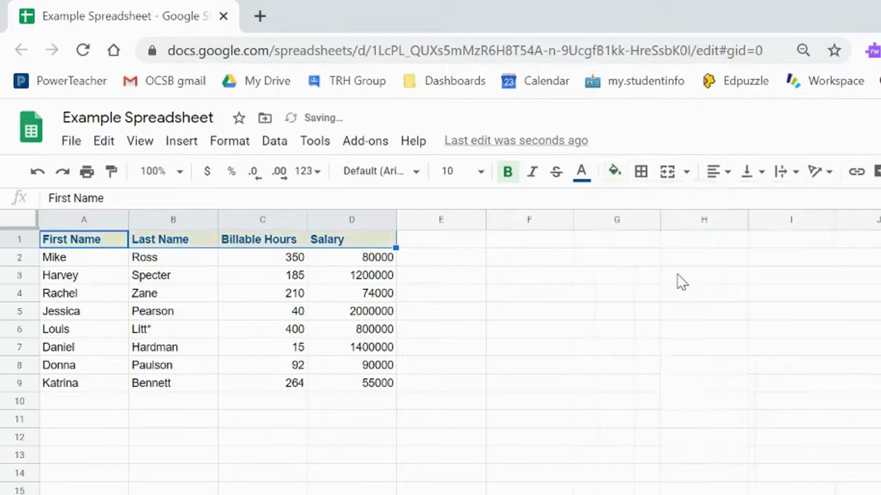
{"action": "left_click", "coordinate": [716, 178]}
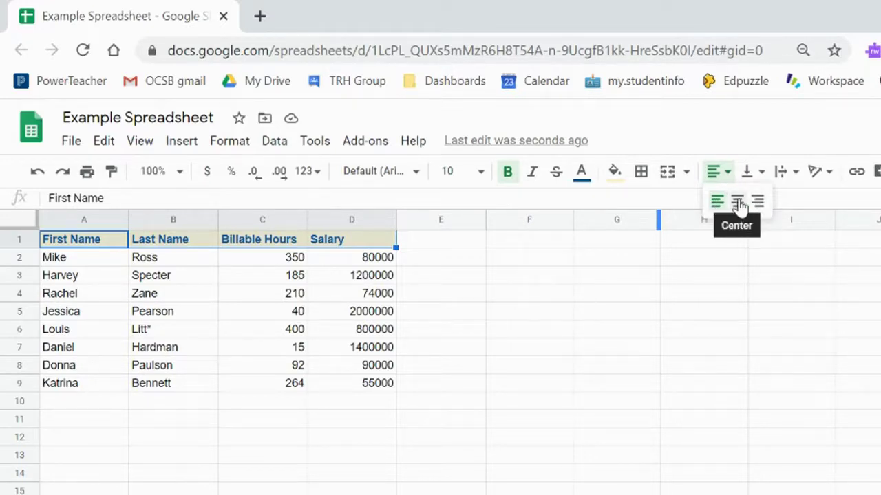
{"action": "left_click", "coordinate": [737, 202]}
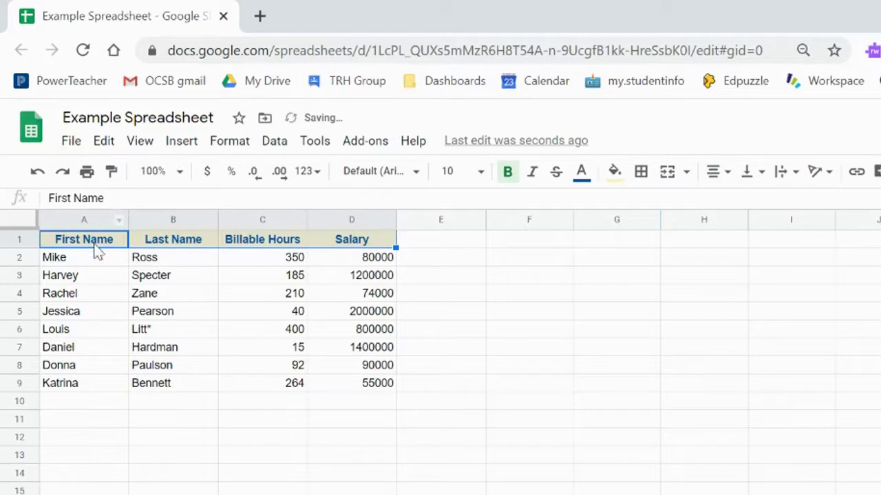
Try tilting the header text up and rotating it vertically upward, and set the text rotation back to none
{"action": "left_click", "coordinate": [817, 177]}
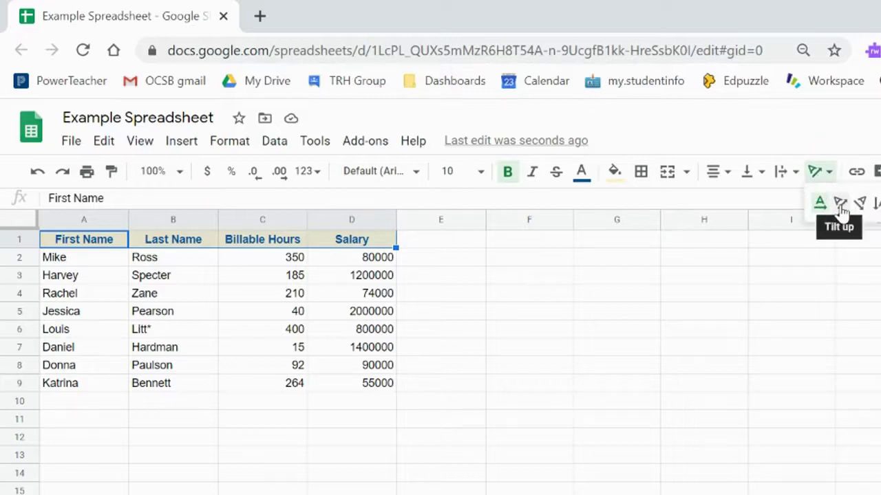
{"action": "left_click", "coordinate": [842, 208]}
{"action": "left_click", "coordinate": [817, 178]}
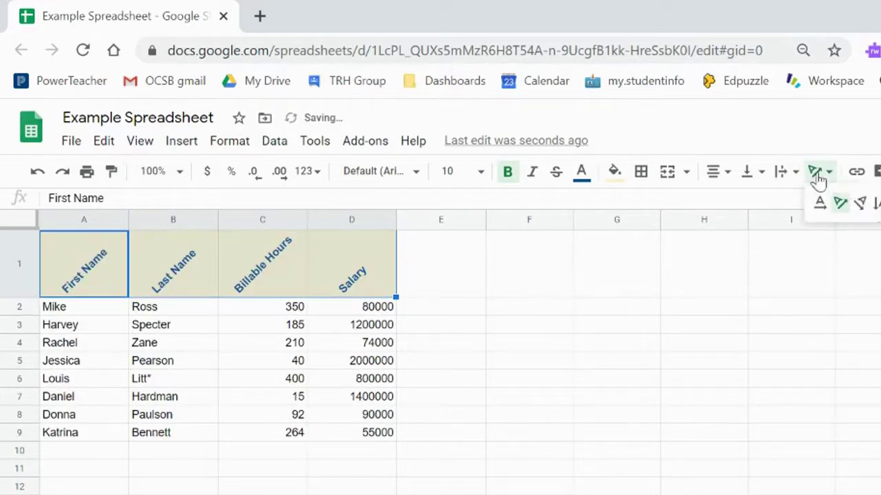
{"action": "left_click", "coordinate": [878, 202]}
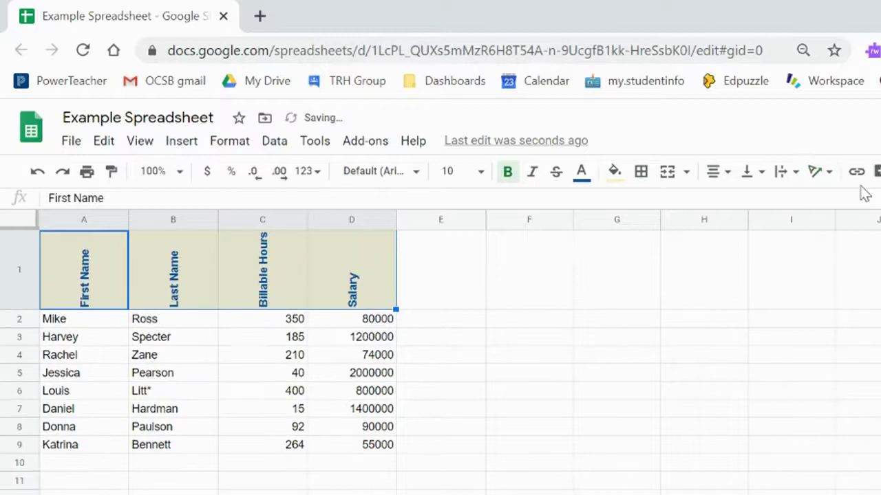
{"action": "left_click", "coordinate": [819, 174]}
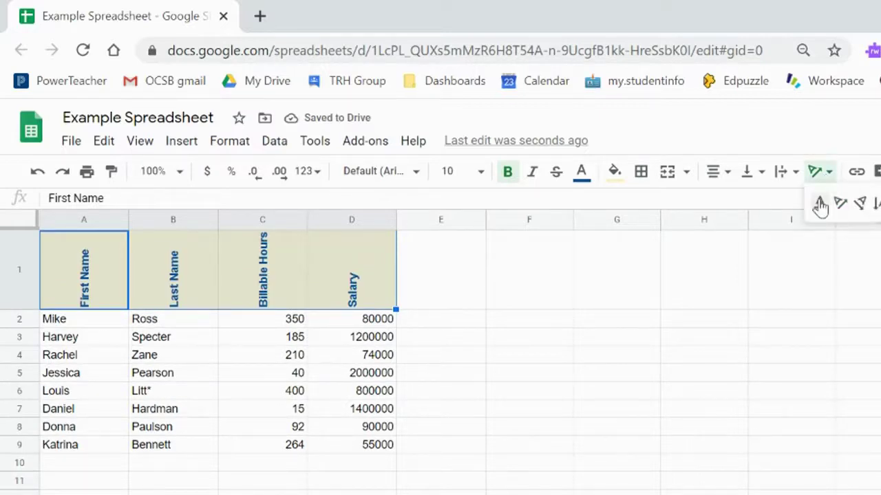
{"action": "left_click", "coordinate": [820, 205]}
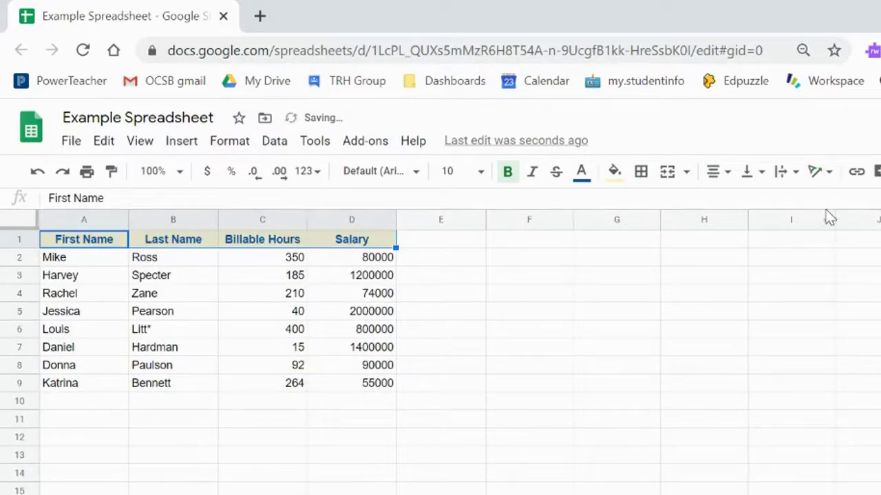
Increase the font size of the header row text in A1:D1
{"action": "left_click", "coordinate": [481, 172]}
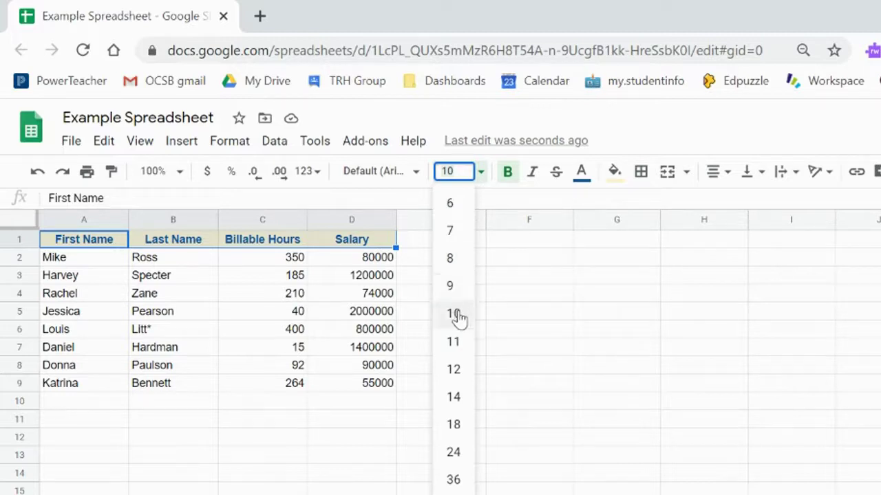
{"action": "left_click", "coordinate": [456, 342]}
{"action": "left_click", "coordinate": [530, 245]}
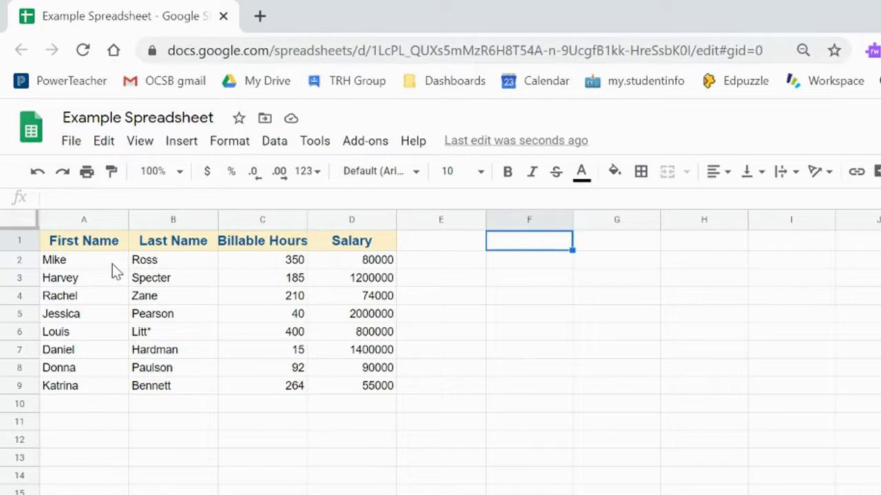
Add a bottom border beneath the data range A2:D9
{"action": "left_click_drag", "start_coordinate": [103, 265], "coordinate": [370, 392]}
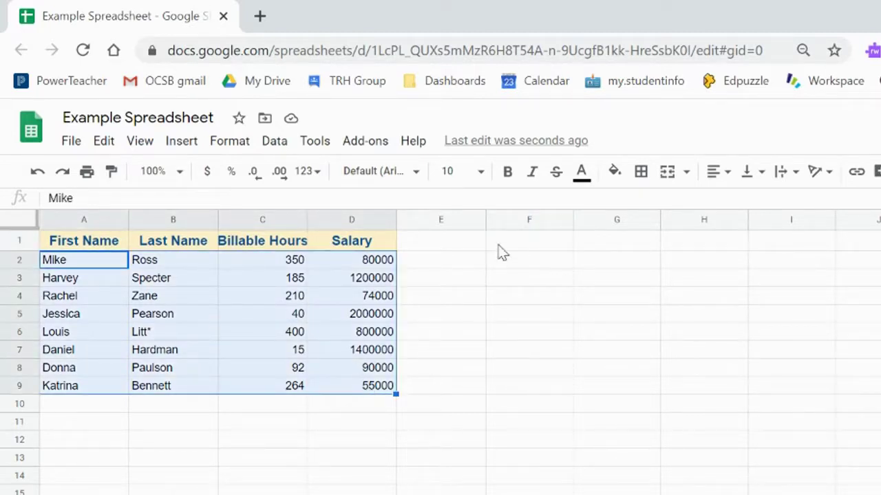
{"action": "left_click_drag", "start_coordinate": [82, 260], "coordinate": [364, 389]}
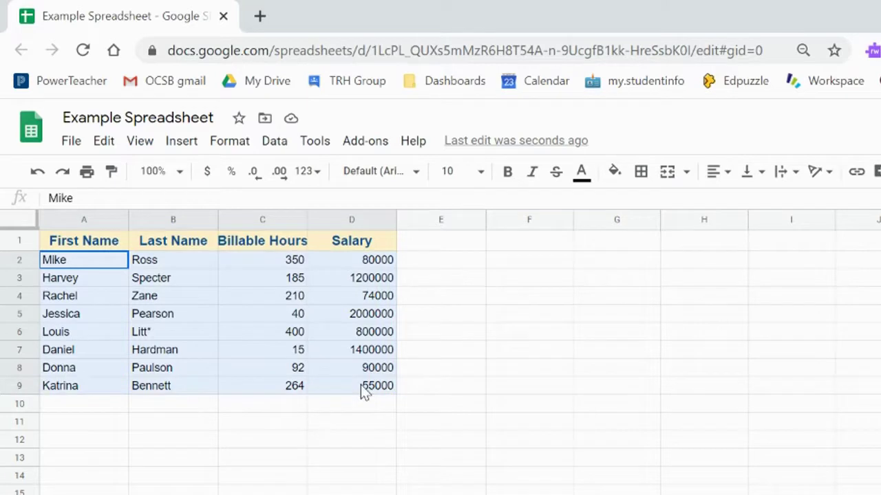
{"action": "left_click", "coordinate": [641, 173]}
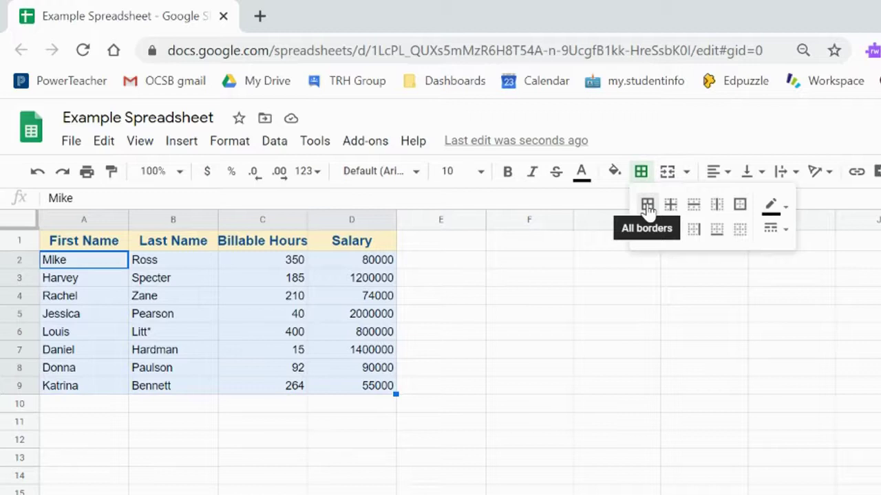
{"action": "left_click", "coordinate": [716, 234]}
{"action": "left_click", "coordinate": [691, 264]}
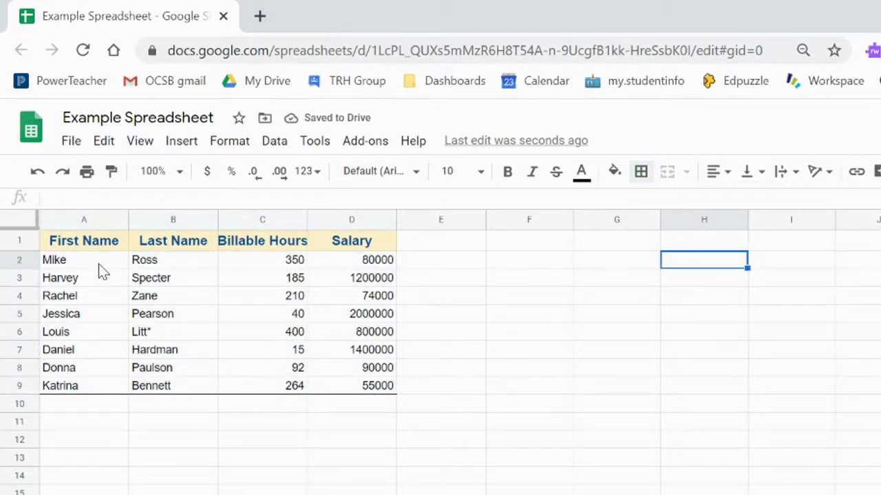
Apply all borders to the data range A2:D9
{"action": "left_click_drag", "start_coordinate": [88, 267], "coordinate": [335, 387]}
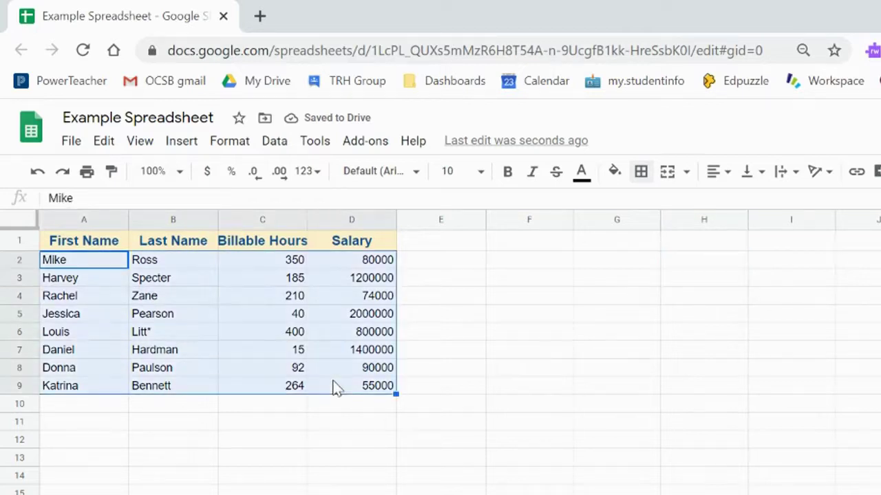
{"action": "left_click", "coordinate": [642, 173]}
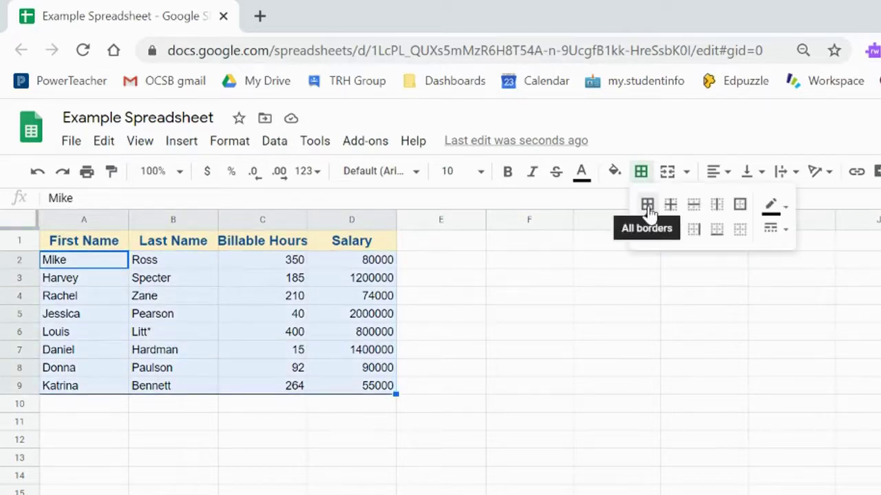
{"action": "left_click", "coordinate": [646, 204]}
{"action": "left_click", "coordinate": [566, 303]}
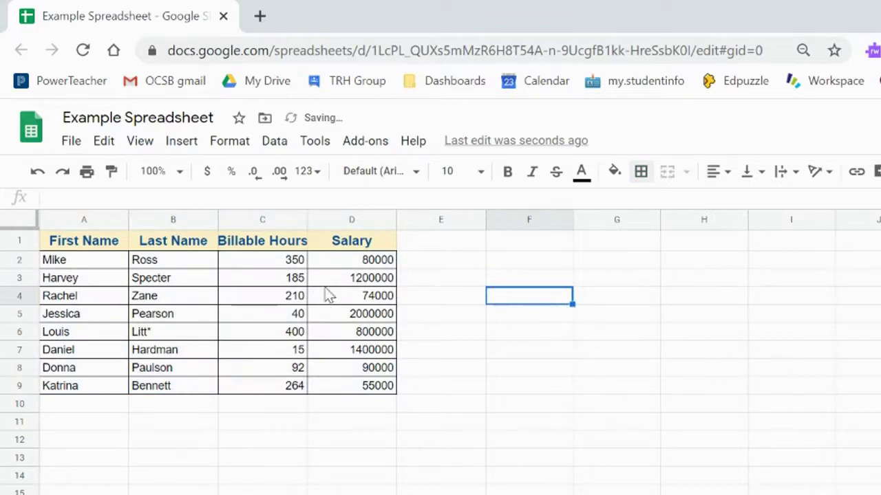
Add a left border in the thickest solid black line style to the Billable Hours cells C2:C9
{"action": "left_click_drag", "start_coordinate": [251, 262], "coordinate": [250, 389]}
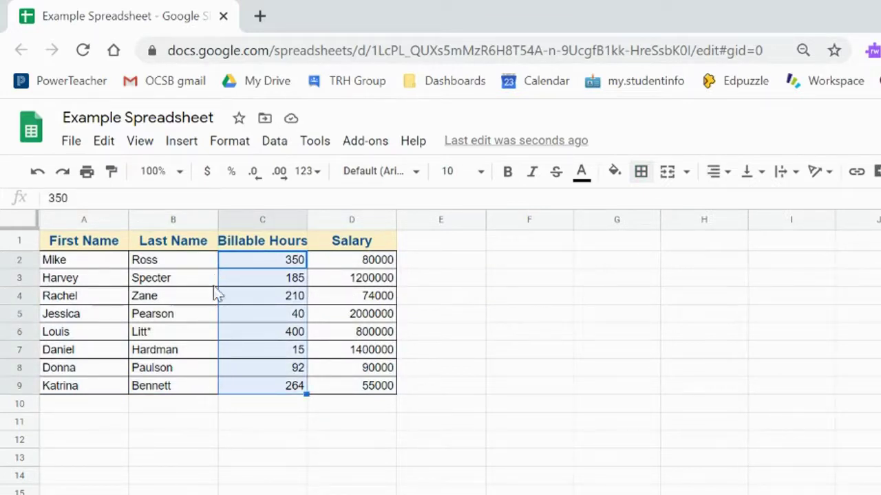
{"action": "left_click", "coordinate": [640, 172]}
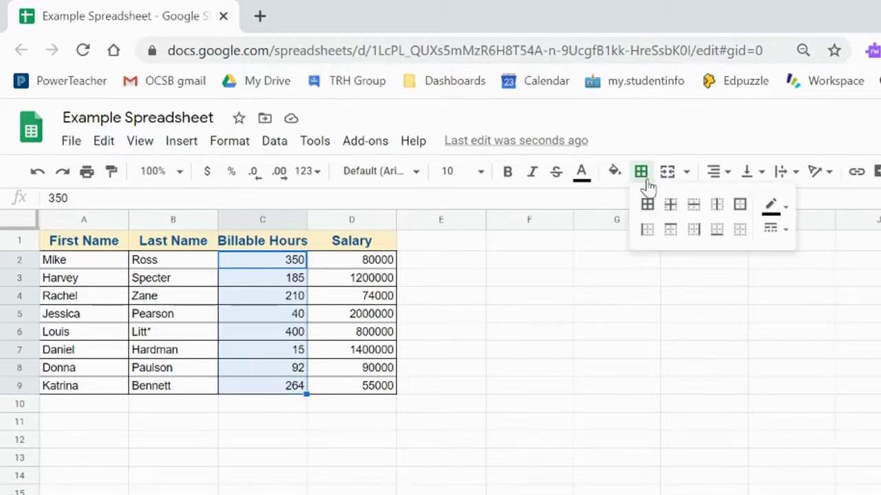
{"action": "left_click", "coordinate": [783, 231]}
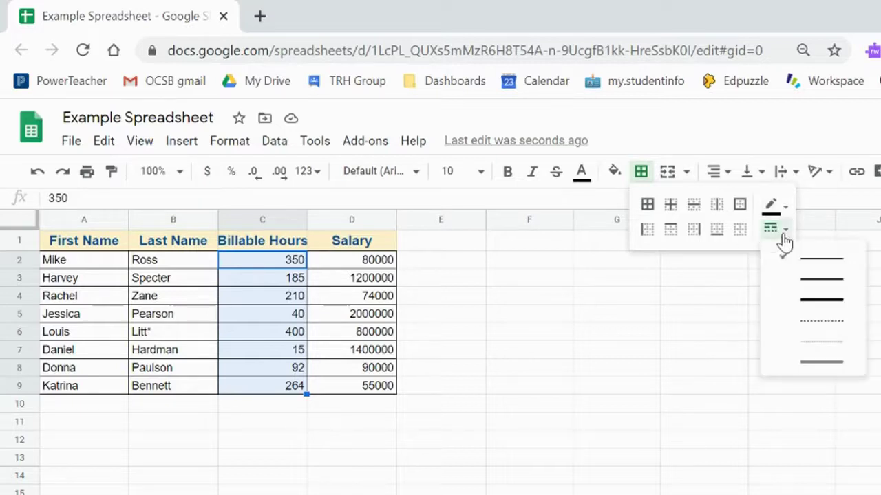
{"action": "left_click", "coordinate": [821, 300]}
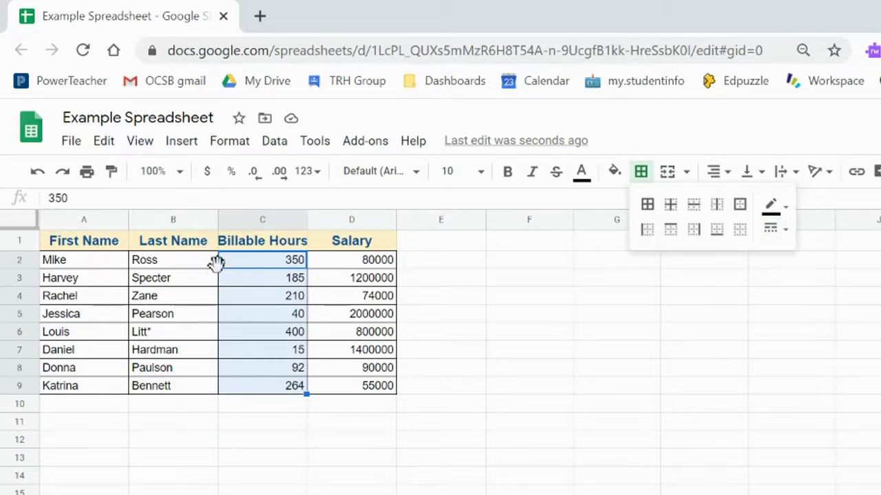
{"action": "left_click", "coordinate": [647, 232]}
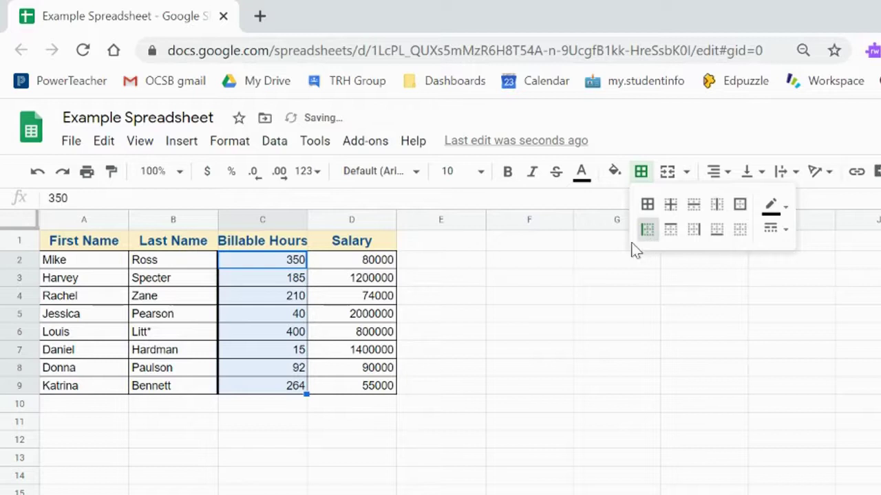
{"action": "left_click", "coordinate": [547, 287]}
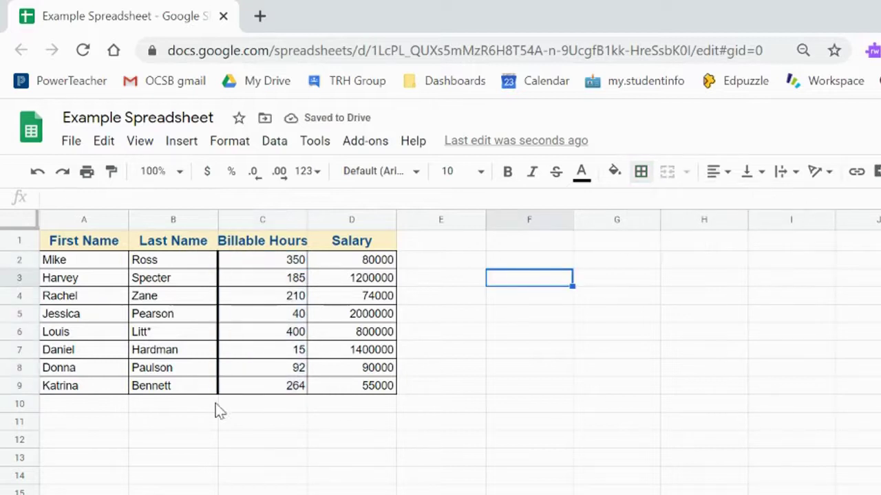
{"action": "left_click", "coordinate": [521, 245]}
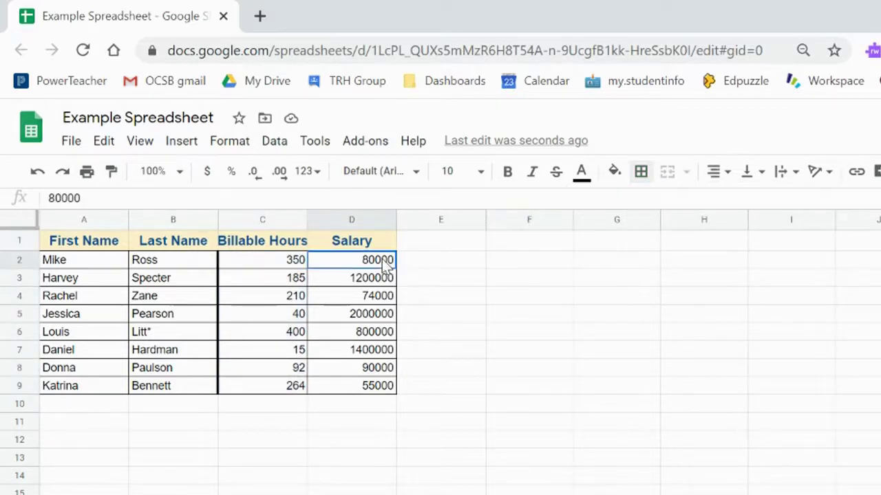
Format the Salary values in D2:D9 with the Number format
{"action": "left_click_drag", "start_coordinate": [382, 258], "coordinate": [382, 399]}
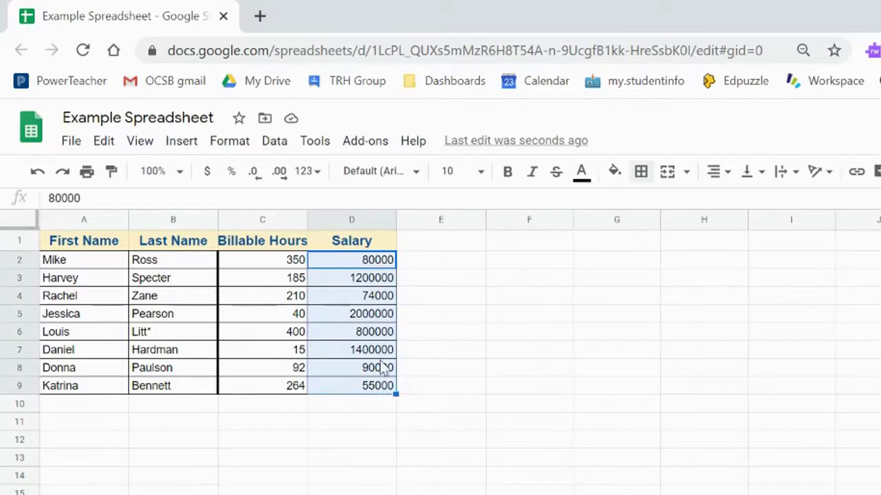
{"action": "left_click_drag", "start_coordinate": [364, 266], "coordinate": [372, 388]}
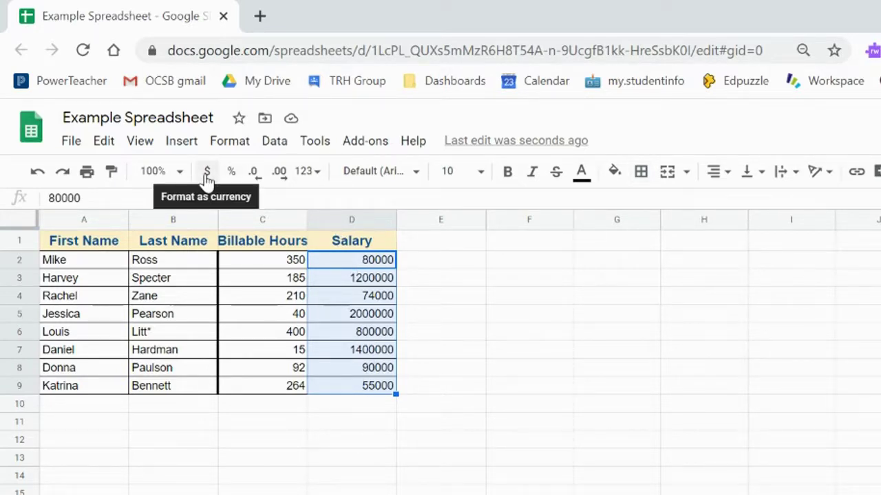
{"action": "left_click", "coordinate": [303, 171]}
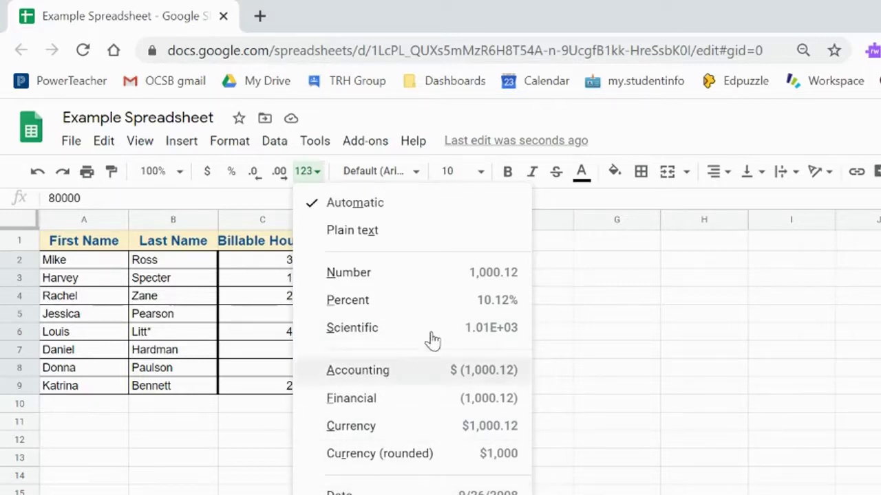
{"action": "left_click", "coordinate": [461, 281]}
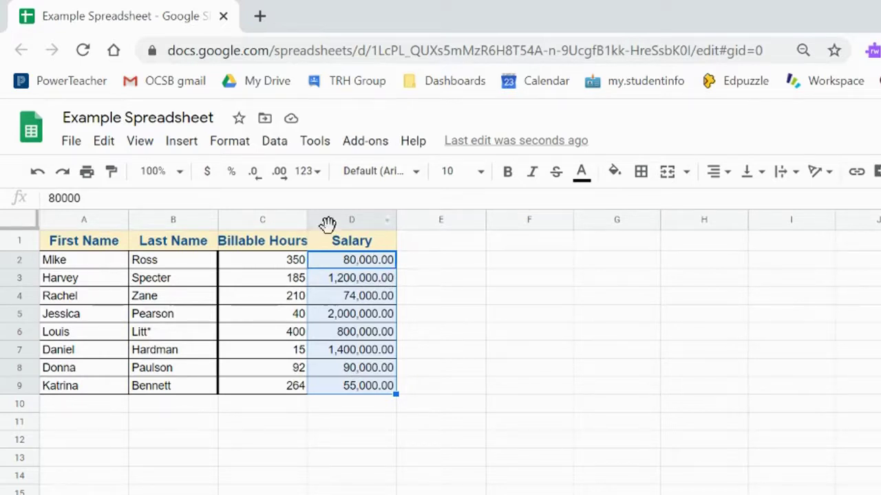
Add one decimal place to the Salary values, and reduce them to zero decimal places
{"action": "left_click", "coordinate": [279, 173]}
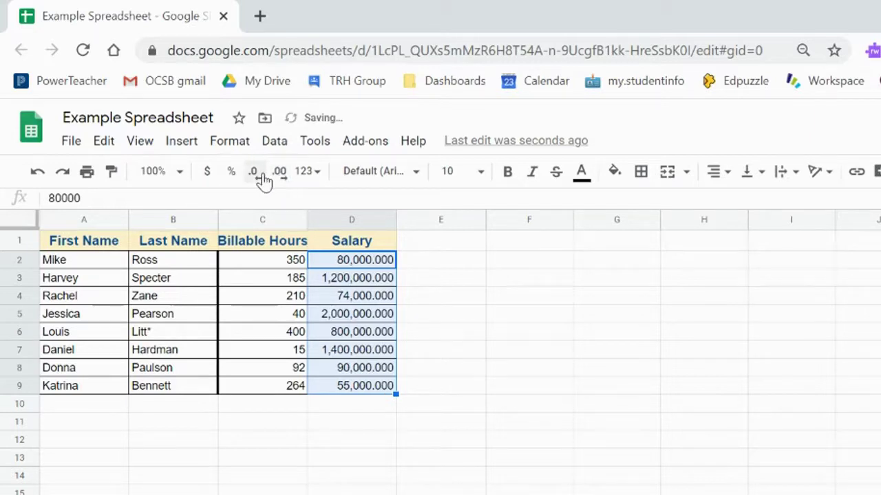
{"action": "left_click", "coordinate": [262, 175]}
{"action": "left_click", "coordinate": [262, 176]}
{"action": "left_click", "coordinate": [262, 175]}
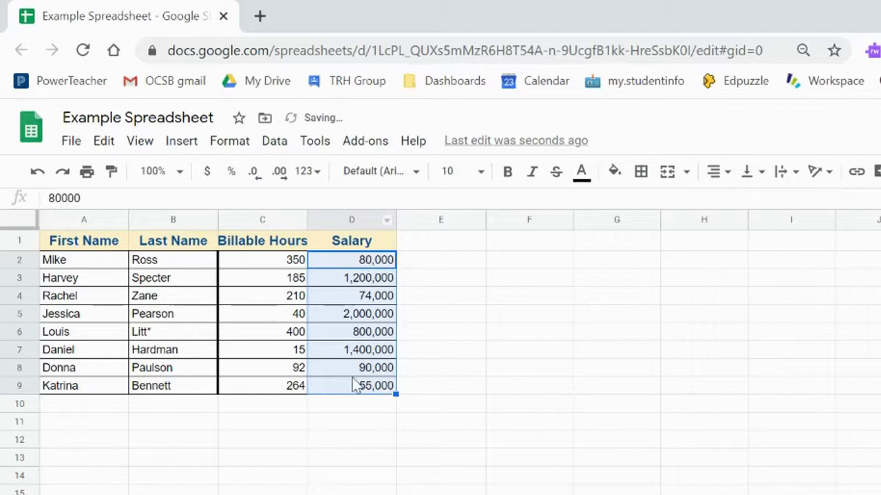
Format the Salary values in D2:D9 as currency with no decimal places
{"action": "left_click", "coordinate": [208, 173]}
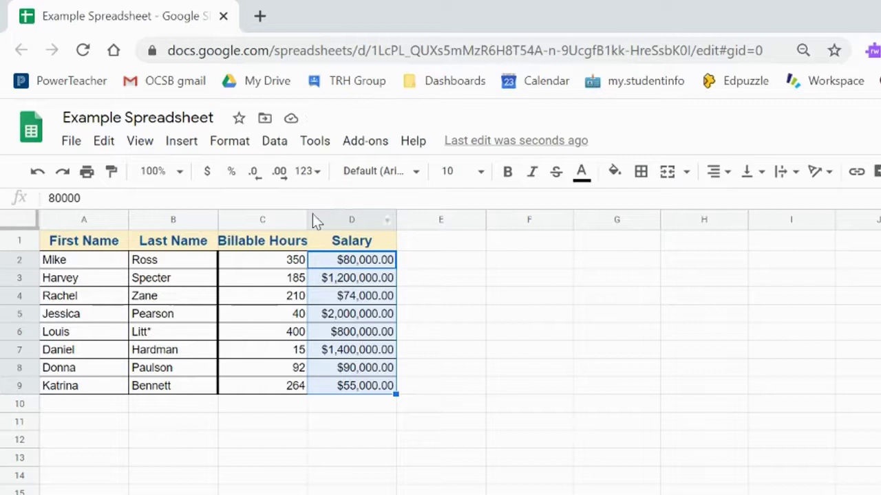
{"action": "left_click", "coordinate": [254, 173]}
{"action": "left_click", "coordinate": [254, 173]}
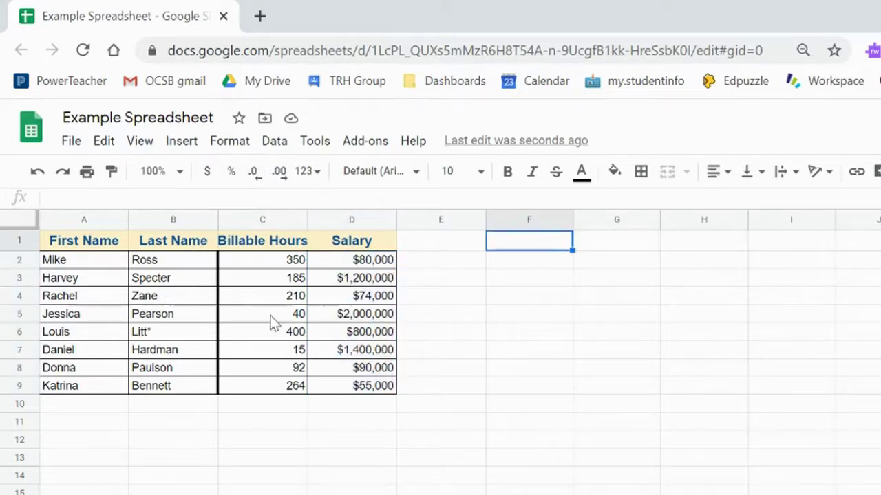
Try the percent format on Billable Hours cell C5 and undo it
{"action": "left_click", "coordinate": [270, 317]}
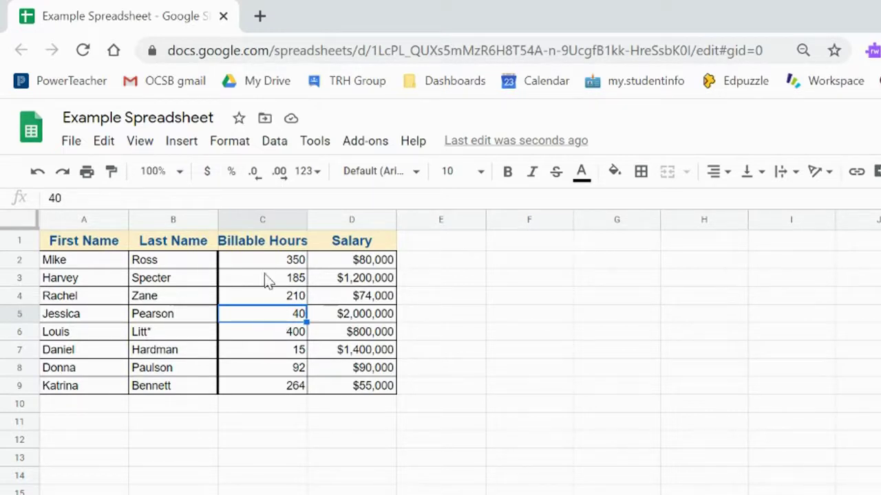
{"action": "left_click", "coordinate": [232, 173]}
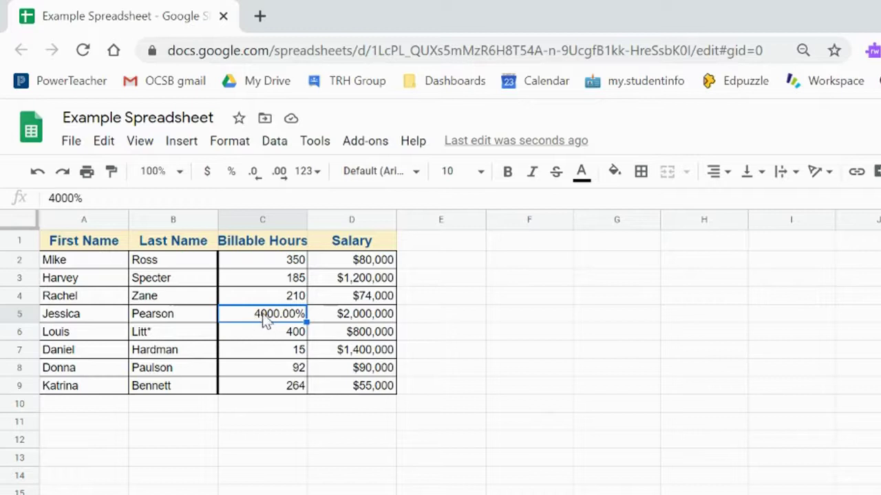
{"action": "key", "text": "ctrl+z"}
{"action": "left_click", "coordinate": [518, 249]}
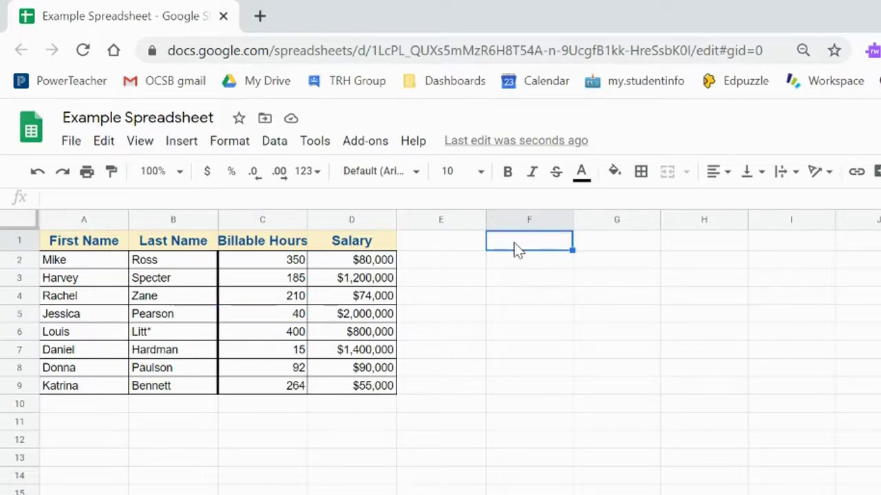